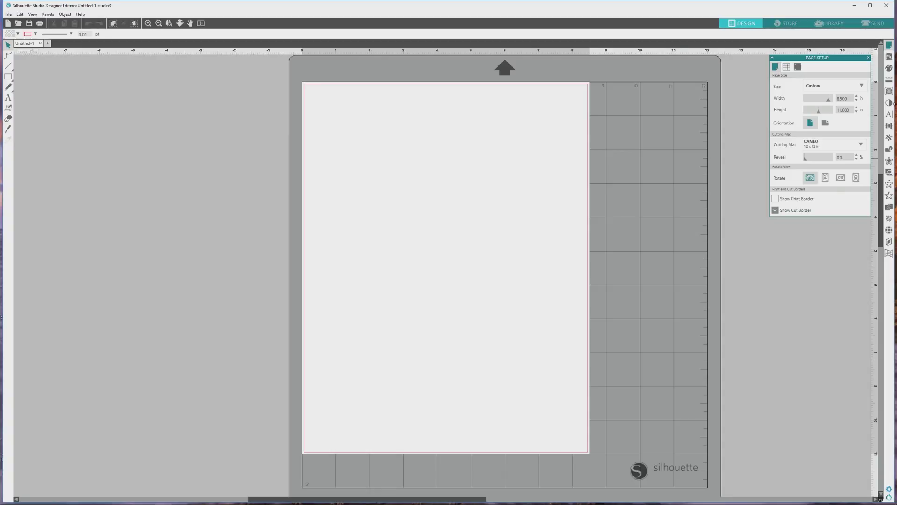
# Show the Fill panel with its basic colour palette and transparency options.
pyautogui.click(889, 68)
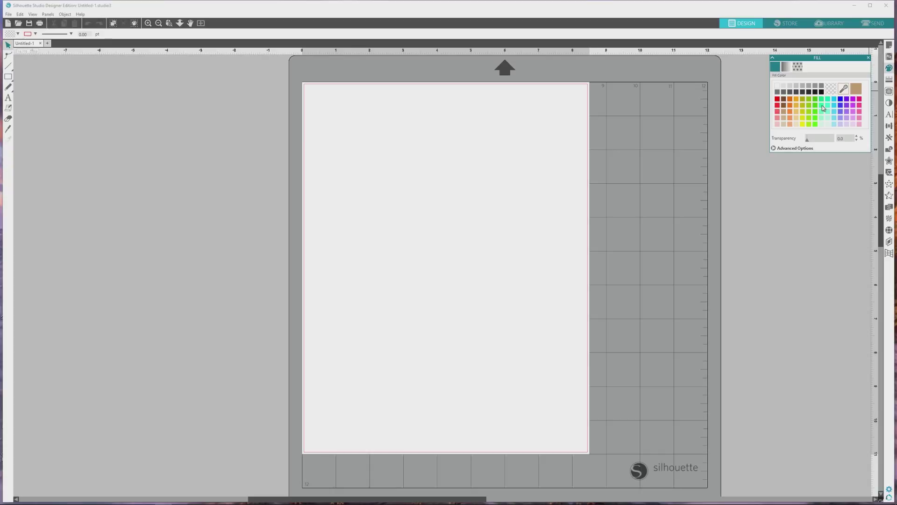
# Expand the Fill panel's advanced colour spectrum and pick a custom pink fill colour.
pyautogui.click(775, 148)
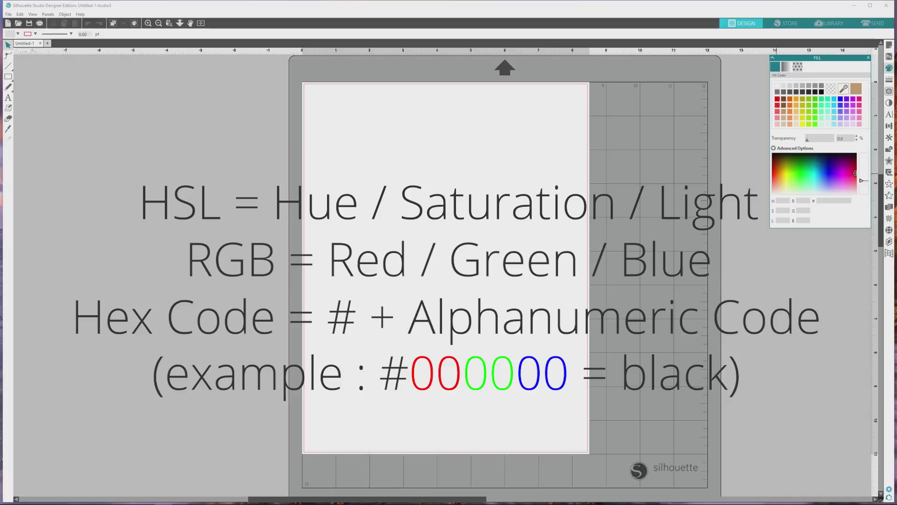
pyautogui.click(849, 181)
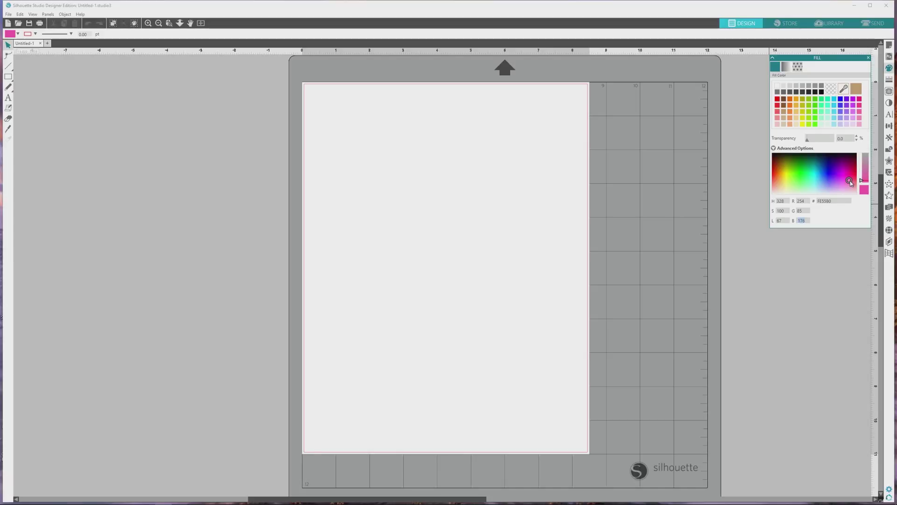
# Open the Print dialog with the Canon iX6500 series printer, all pages and 1 copy.
pyautogui.click(41, 25)
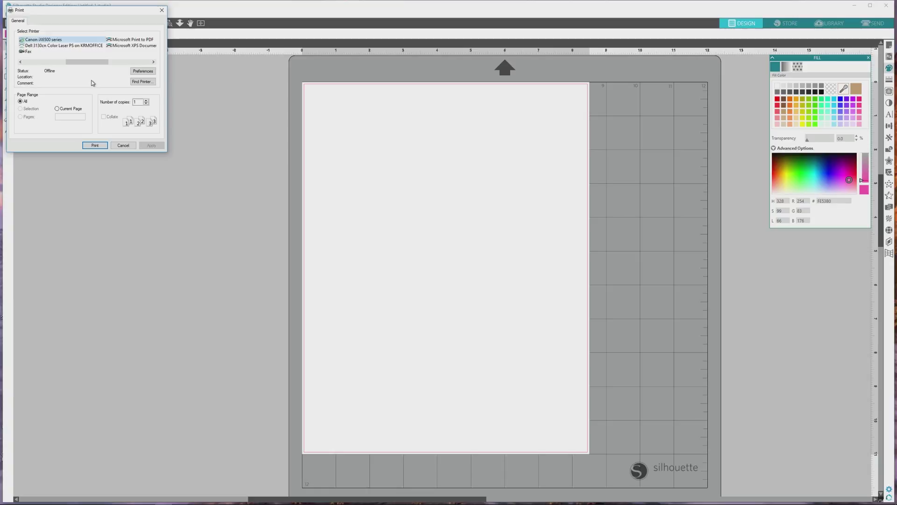
# Open the printer Preferences showing Plain Paper, High quality and Letter portrait from the rear tray.
pyautogui.click(134, 74)
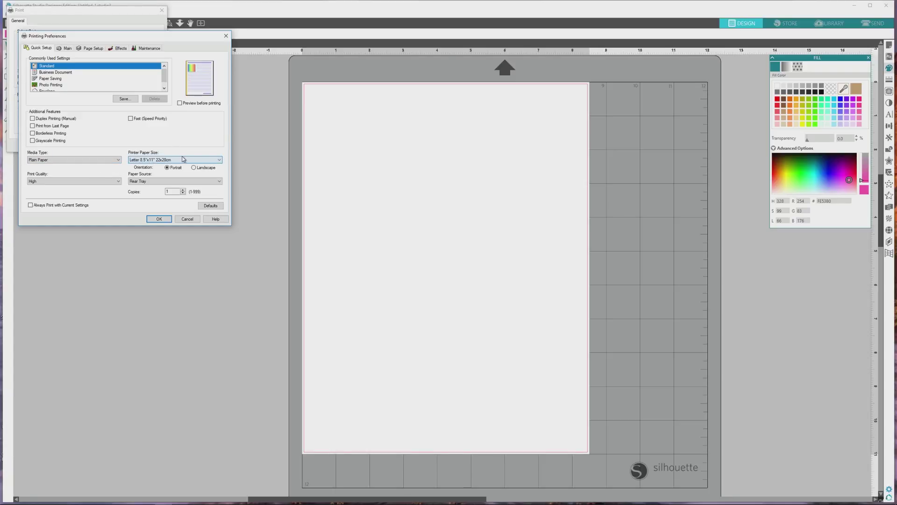
# On the Main tab, set Color/Intensity to Manual and open the Manual Color Adjustment settings.
pyautogui.click(65, 48)
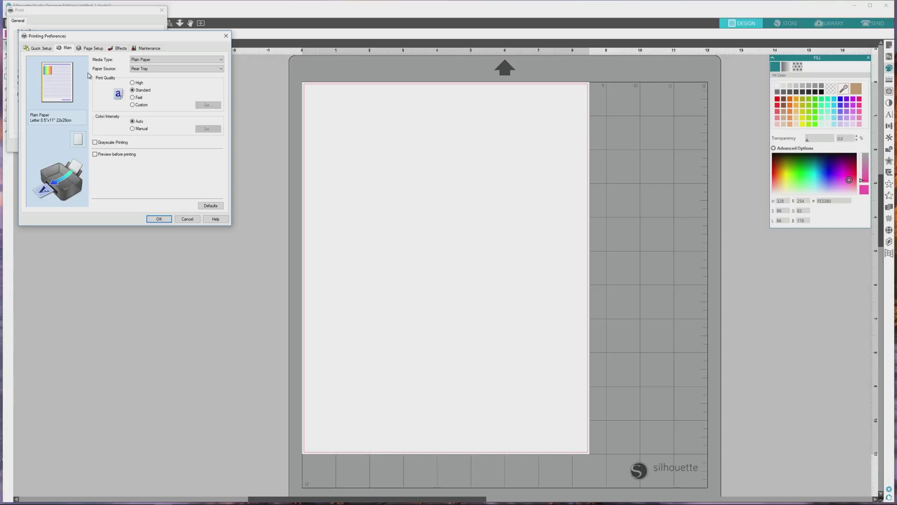
pyautogui.click(132, 129)
pyautogui.click(211, 131)
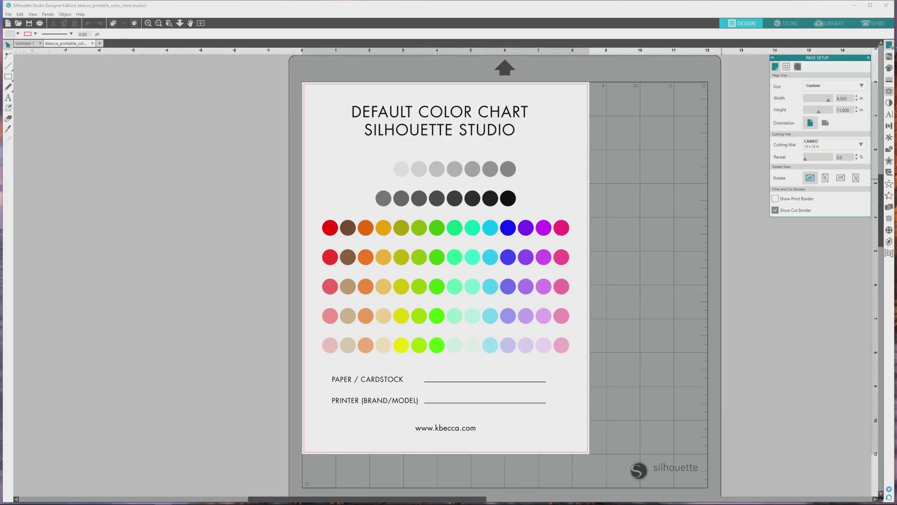
# Show the Fill colour options beside the reindeer cupcake design.
pyautogui.click(890, 68)
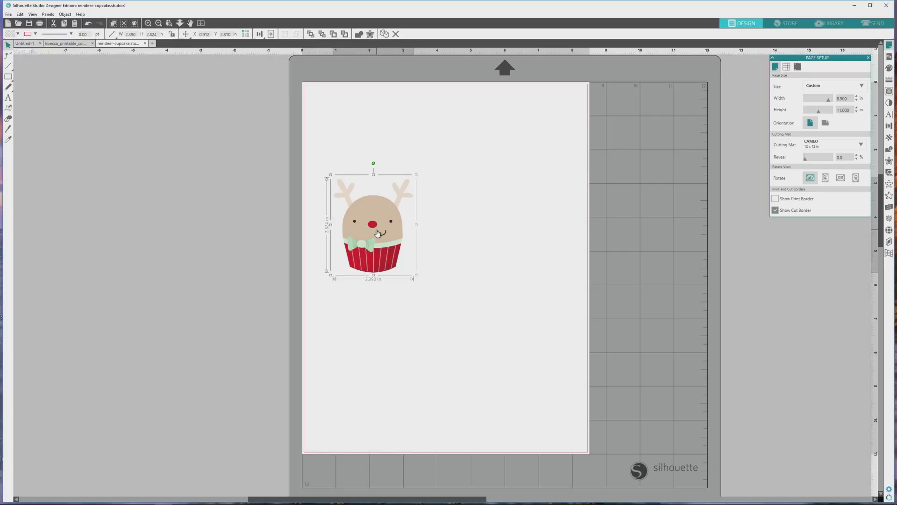
# Alt-drag a second cupcake copy to the right, shift both right, and select the right copy.
pyautogui.moveTo(377, 232); pyautogui.dragTo(475, 233)
pyautogui.moveTo(323, 164); pyautogui.dragTo(530, 275)
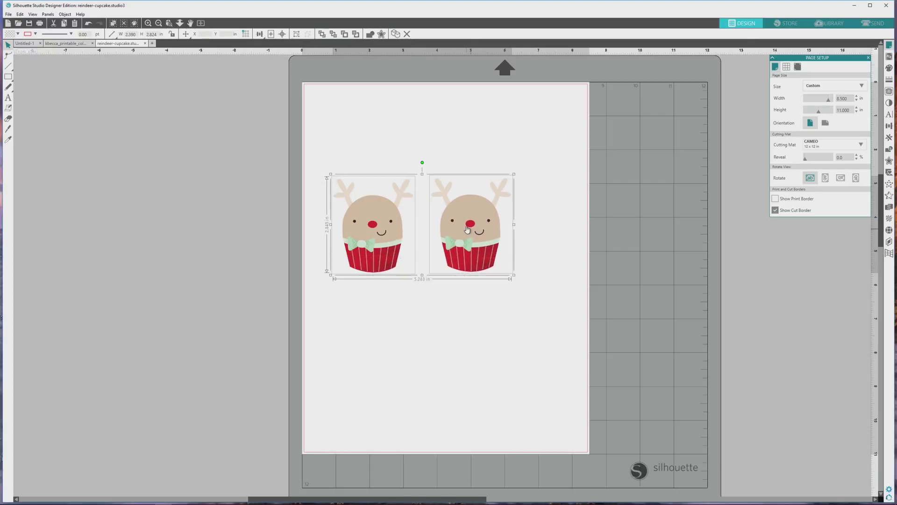
pyautogui.moveTo(471, 229); pyautogui.dragTo(495, 229)
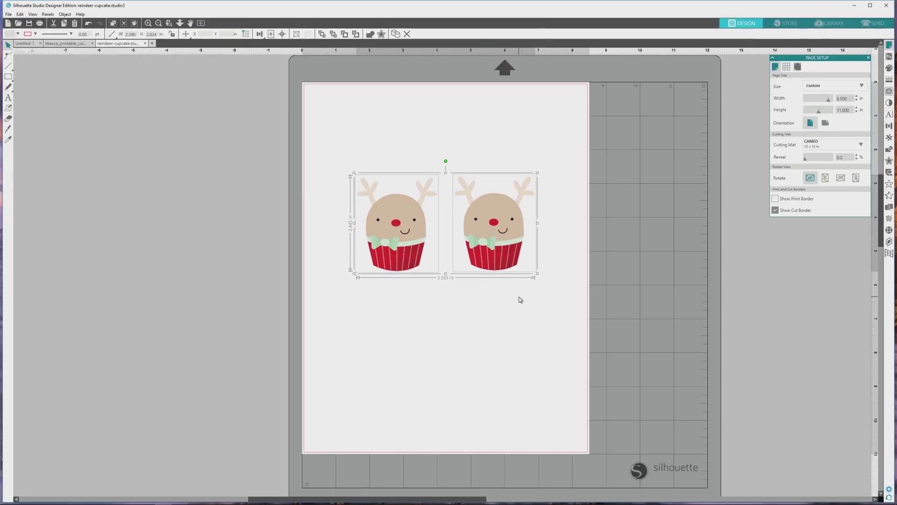
pyautogui.click(522, 300)
pyautogui.click(507, 256)
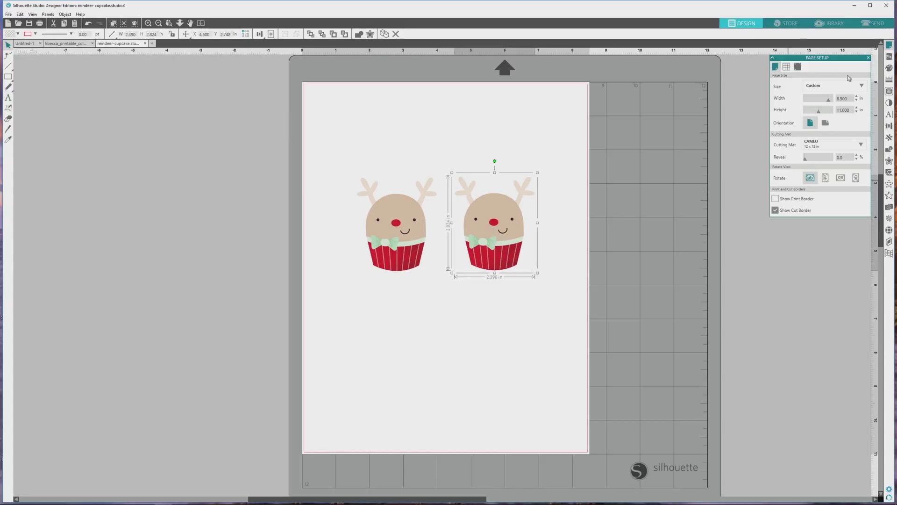
# Bring up the Image Effects panel's Contrast, Brightness & Saturation adjustments.
pyautogui.click(888, 102)
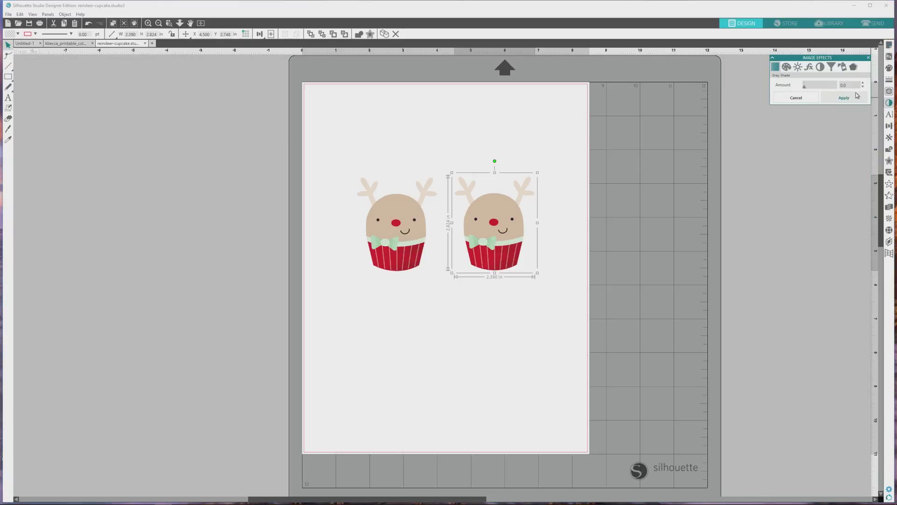
pyautogui.click(798, 68)
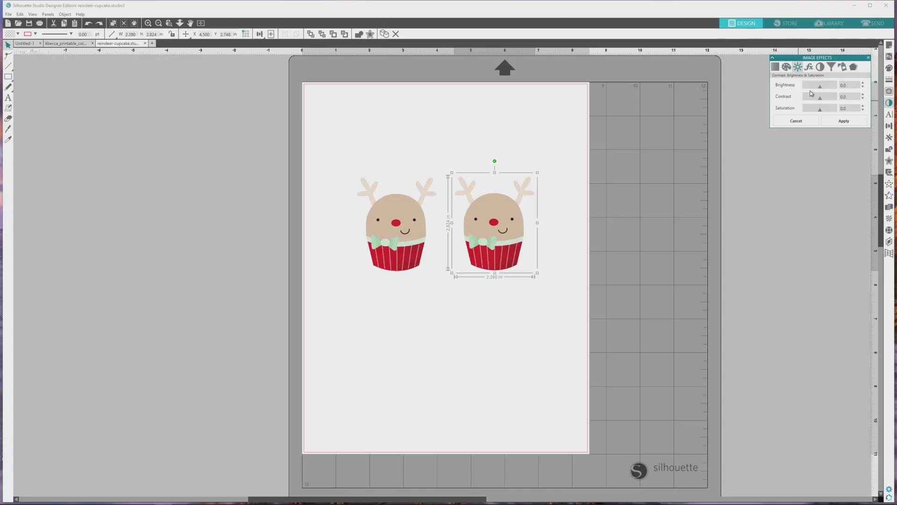
pyautogui.click(842, 67)
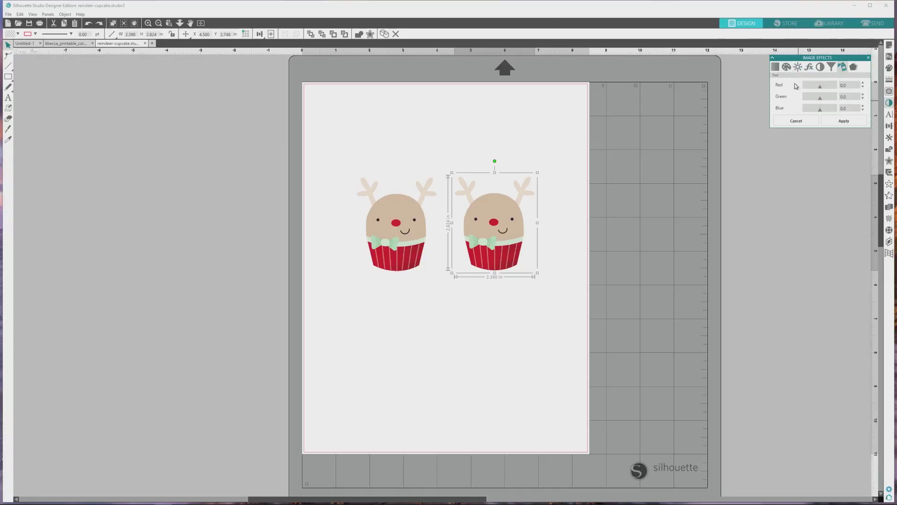
pyautogui.click(798, 70)
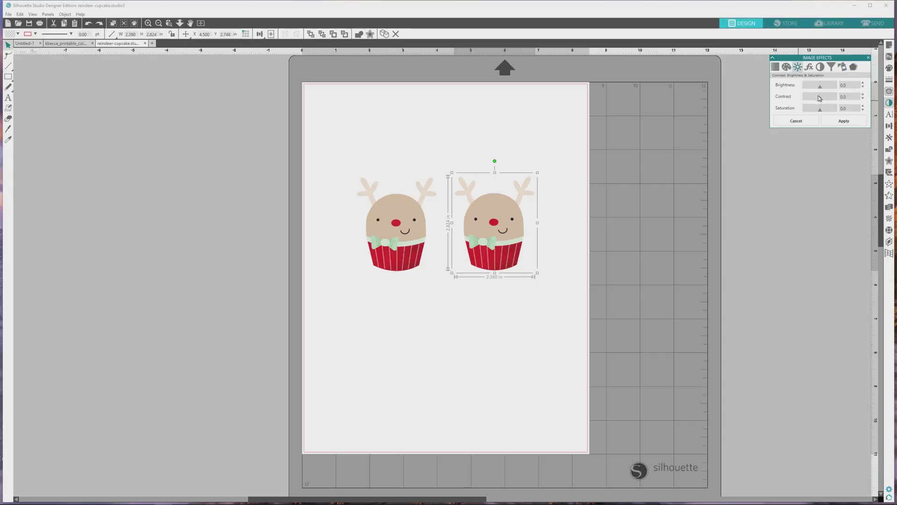
# Raise the right copy's brightness, contrast and saturation, then paste another copy of the original.
pyautogui.moveTo(821, 89); pyautogui.dragTo(819, 90)
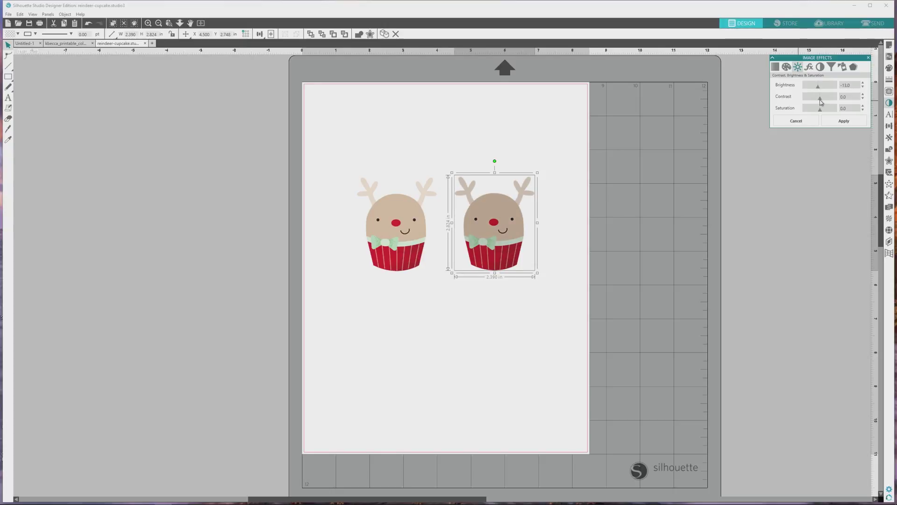
pyautogui.moveTo(823, 100); pyautogui.dragTo(826, 100)
pyautogui.moveTo(820, 109); pyautogui.dragTo(823, 108)
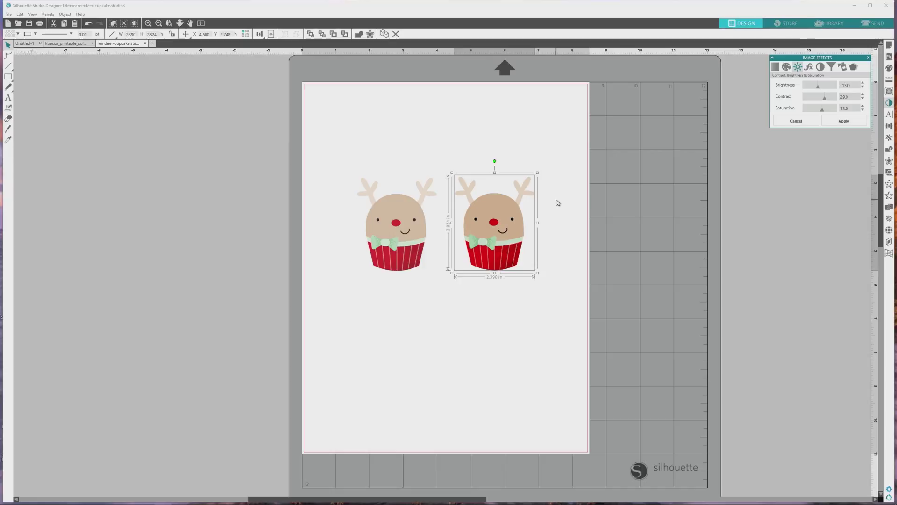
pyautogui.hotkey('ctrl', 'v')
# Move the pasted copy below the original and apply a warm tint with Blue at -11.0.
pyautogui.moveTo(401, 237); pyautogui.dragTo(384, 329)
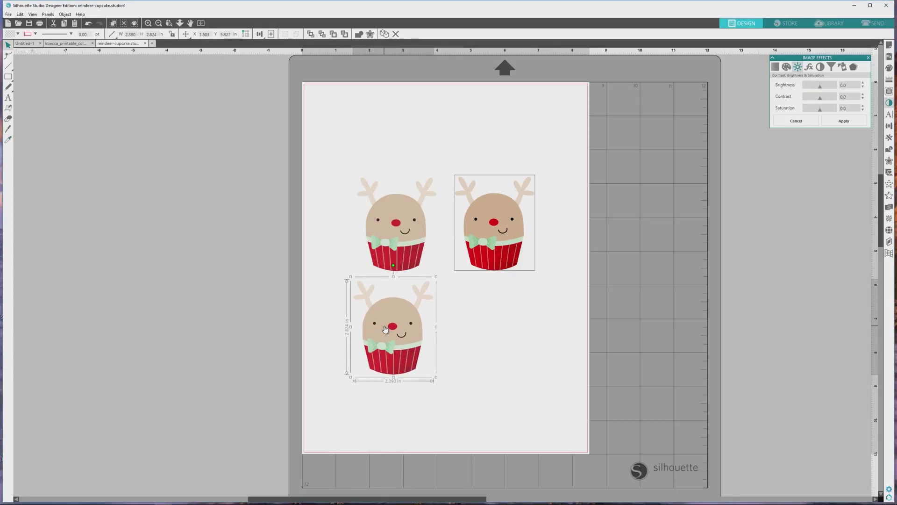
pyautogui.click(843, 67)
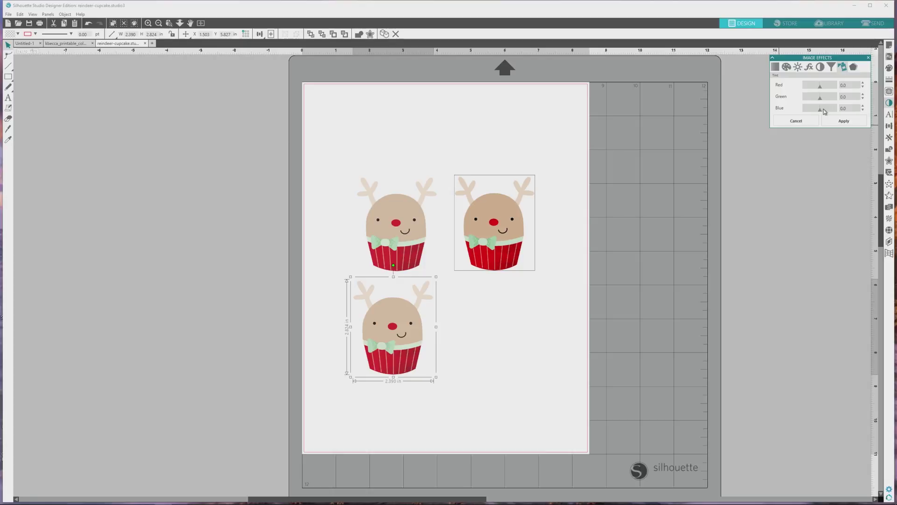
pyautogui.moveTo(823, 108); pyautogui.dragTo(820, 111)
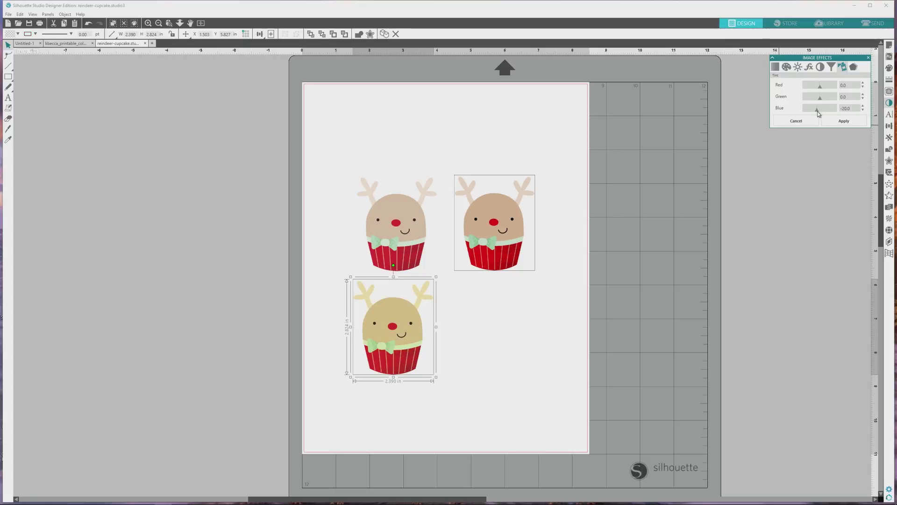
pyautogui.moveTo(818, 111); pyautogui.dragTo(818, 113)
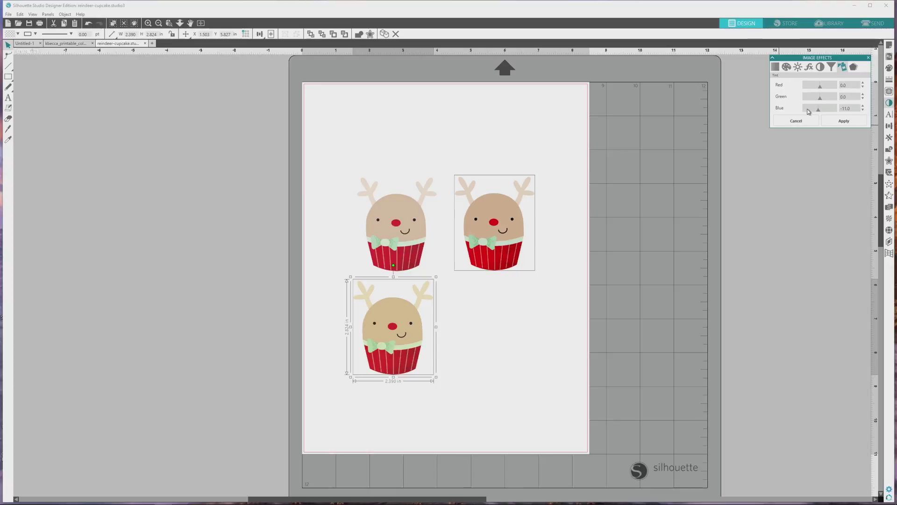
pyautogui.click(520, 354)
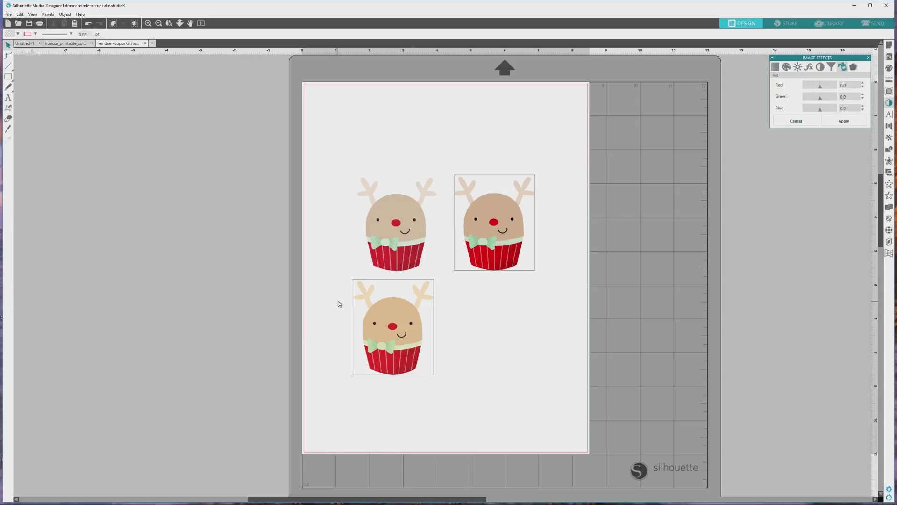
# Paste a fourth copy at bottom right and apply Saturation -35.0 to mute its colours.
pyautogui.hotkey('ctrl', 'v')
pyautogui.moveTo(404, 241); pyautogui.dragTo(488, 330)
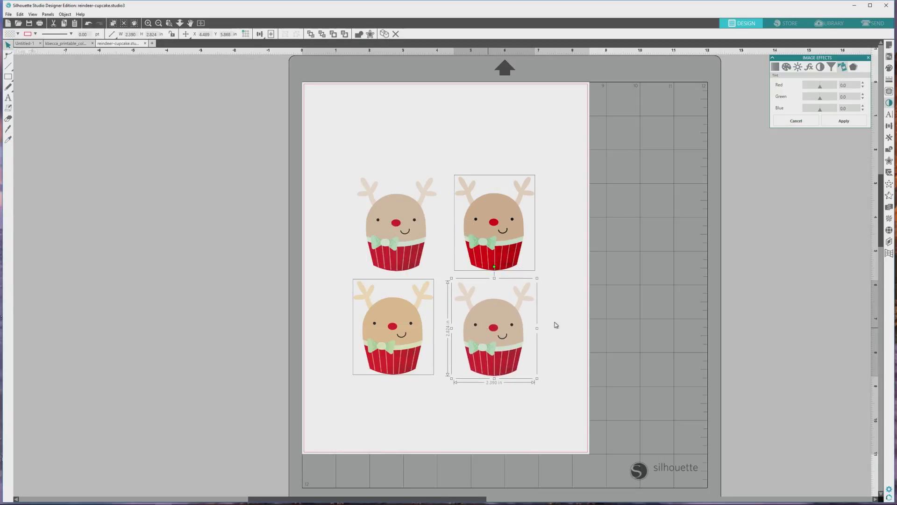
pyautogui.click(798, 68)
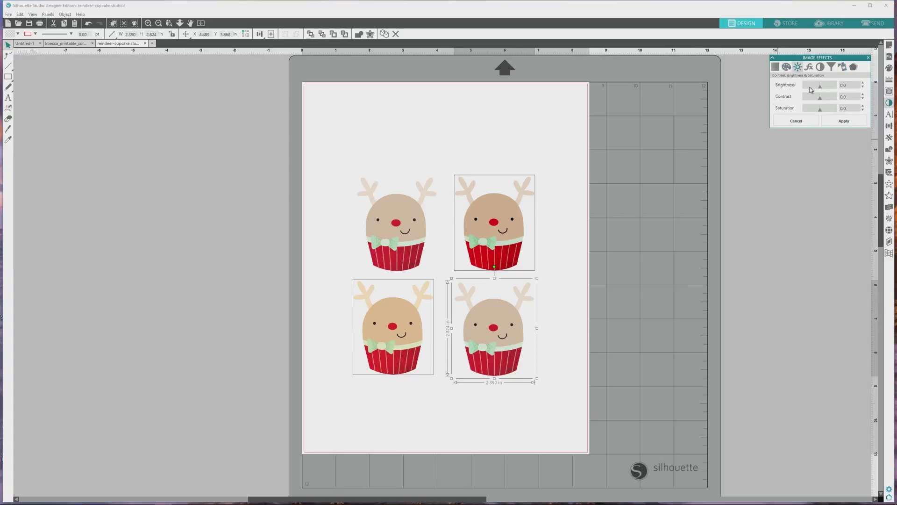
pyautogui.moveTo(820, 108); pyautogui.dragTo(826, 104)
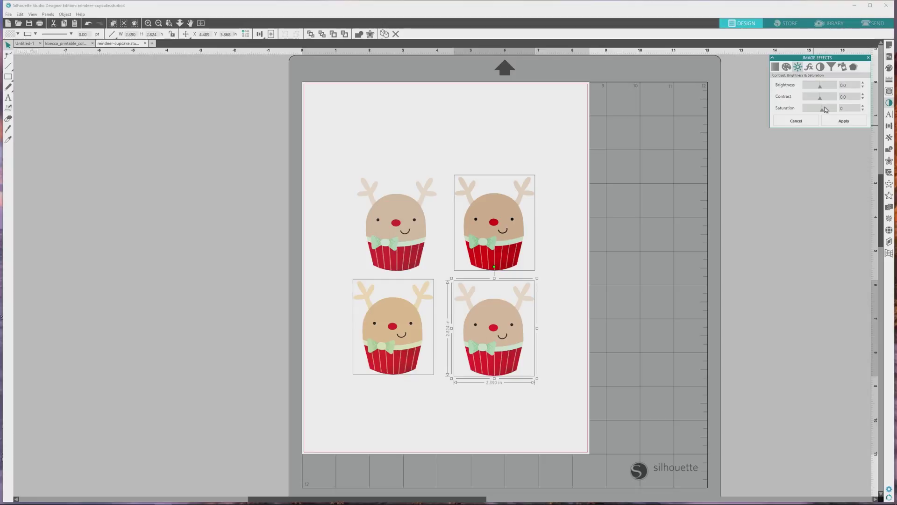
pyautogui.moveTo(825, 107); pyautogui.dragTo(818, 111)
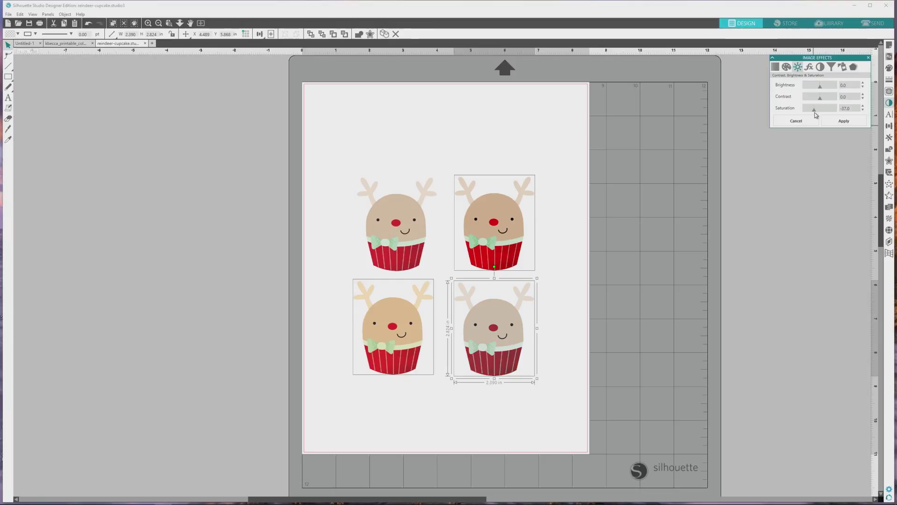
pyautogui.moveTo(815, 113); pyautogui.dragTo(816, 112)
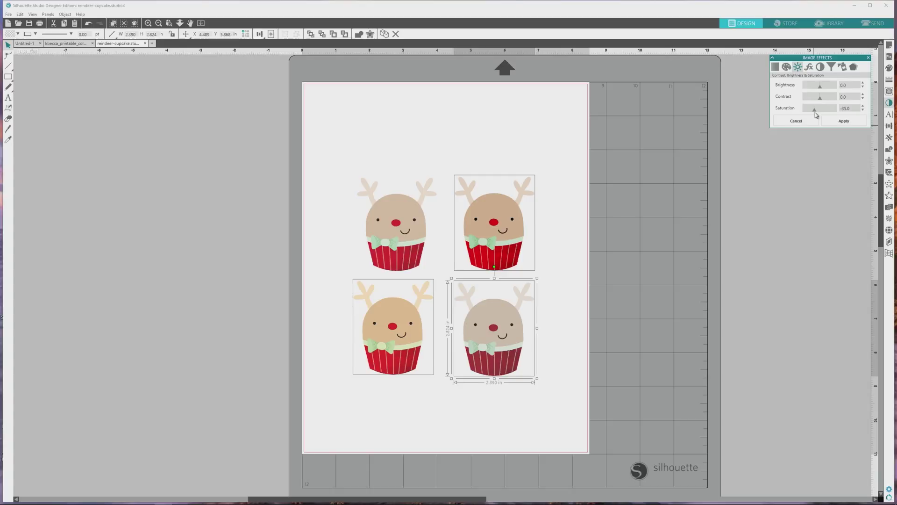
pyautogui.click(615, 269)
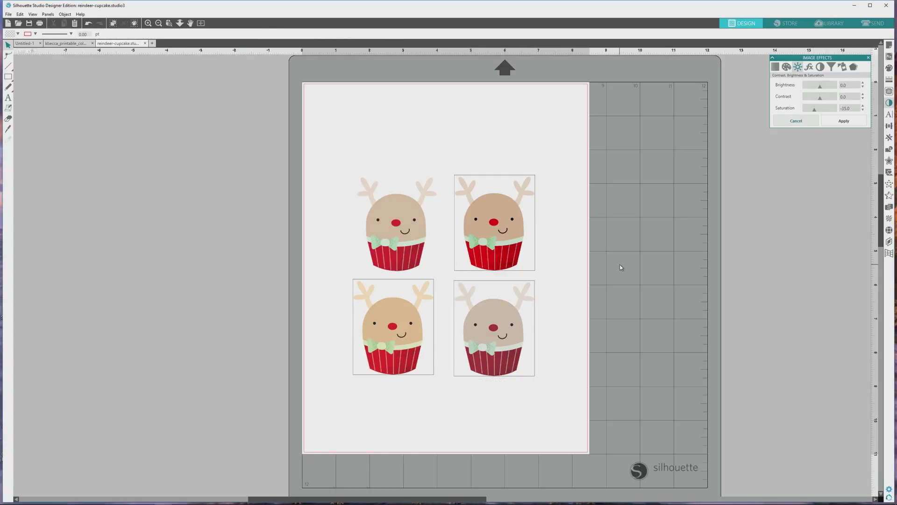